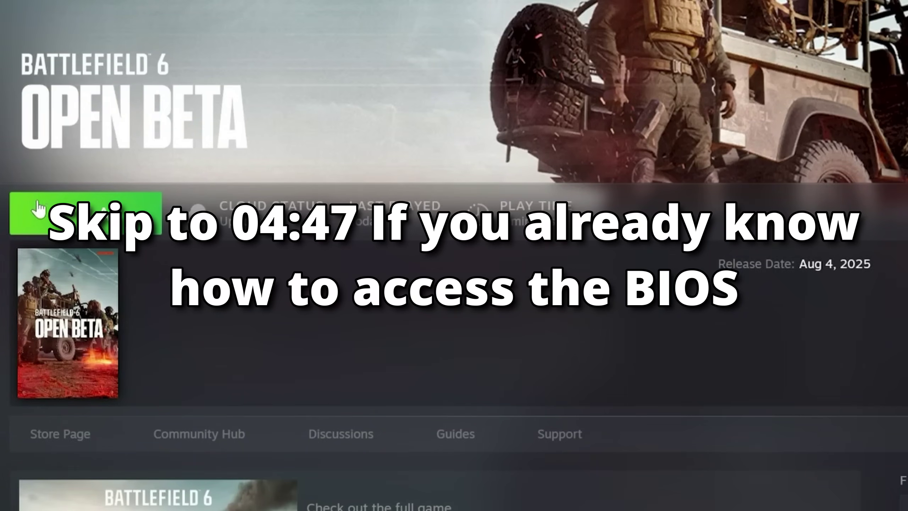
# Launch Battlefield 6 Open Beta, allow the anticheat prompt, and dismiss the Security Violation dialog.
pyautogui.click(86, 213)
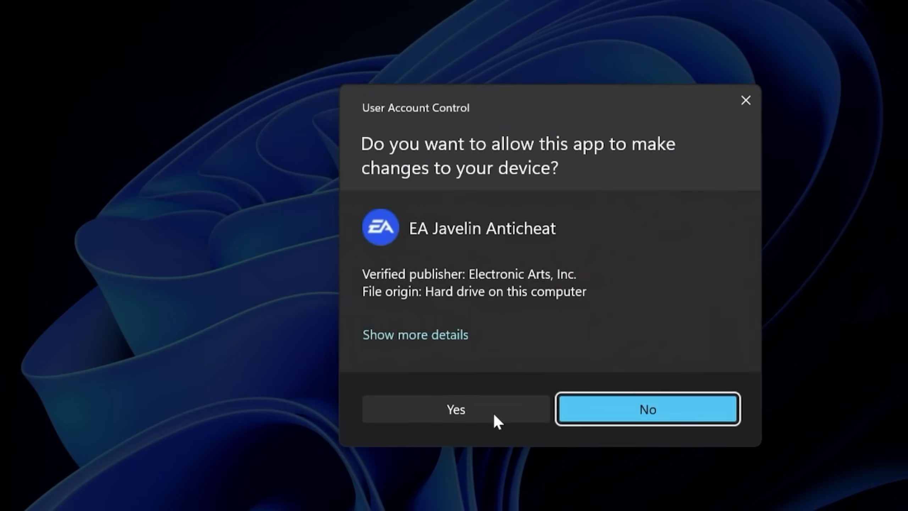
pyautogui.click(494, 418)
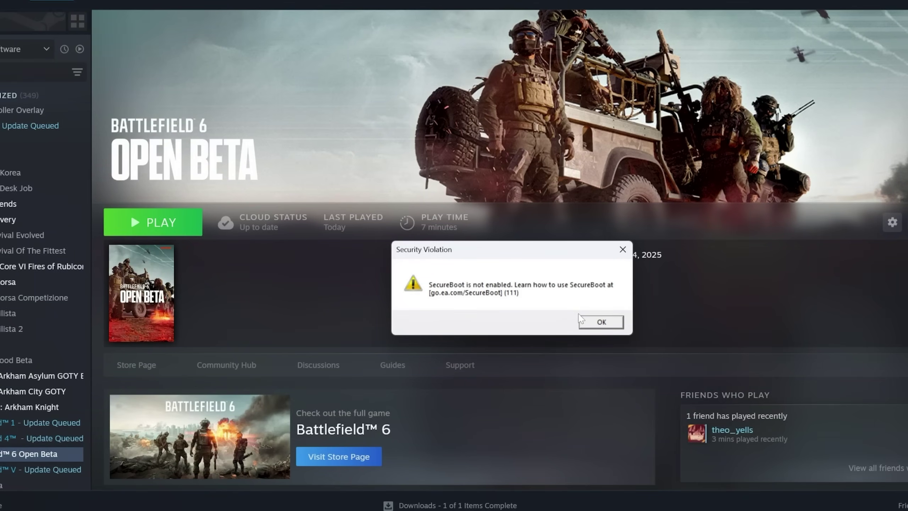
pyautogui.click(595, 320)
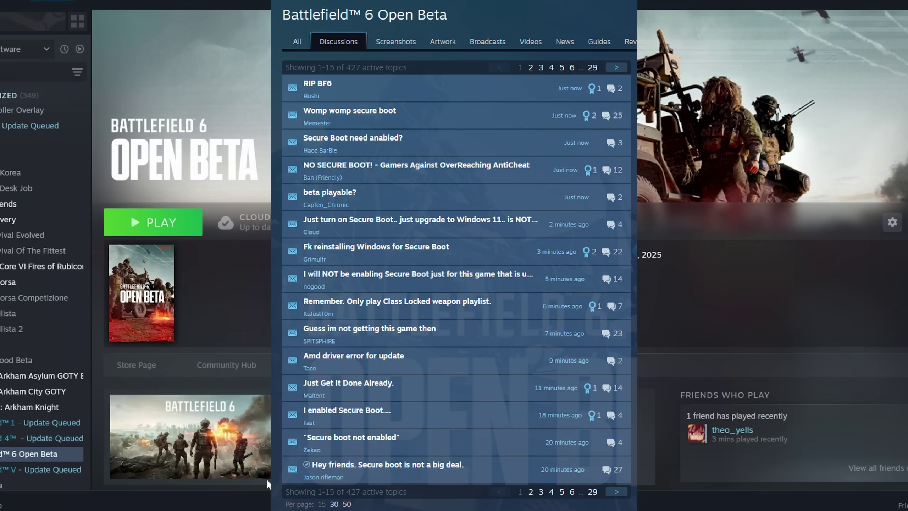
# Close the discussions overlay and switch to Firefox from the taskbar.
pyautogui.click(211, 492)
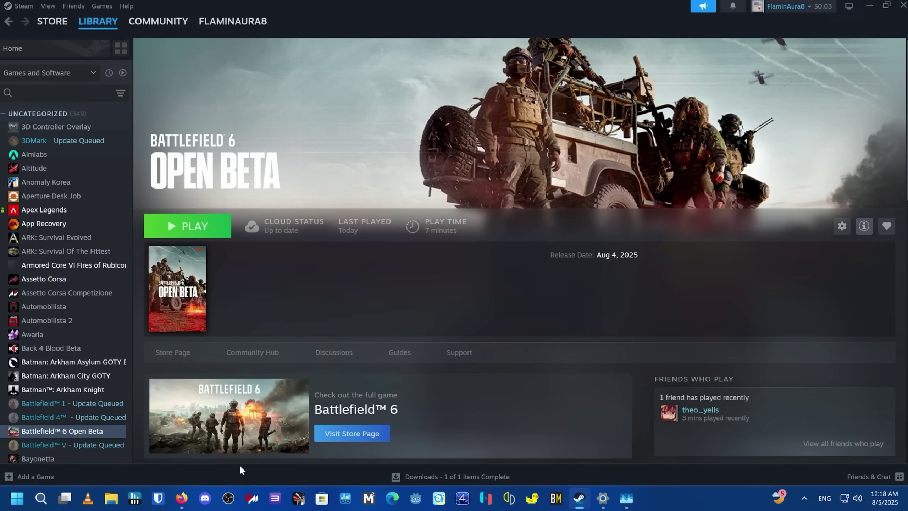
pyautogui.click(182, 497)
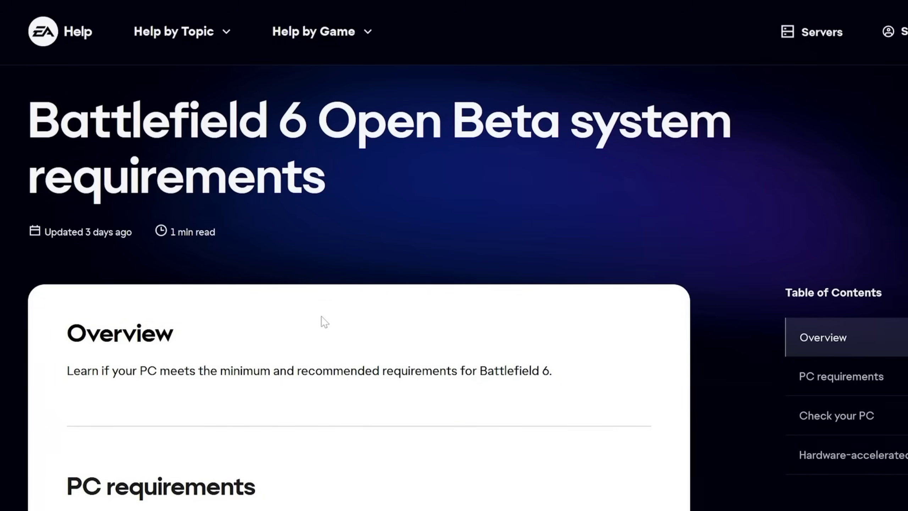
pyautogui.scroll(-1, 316, 322)
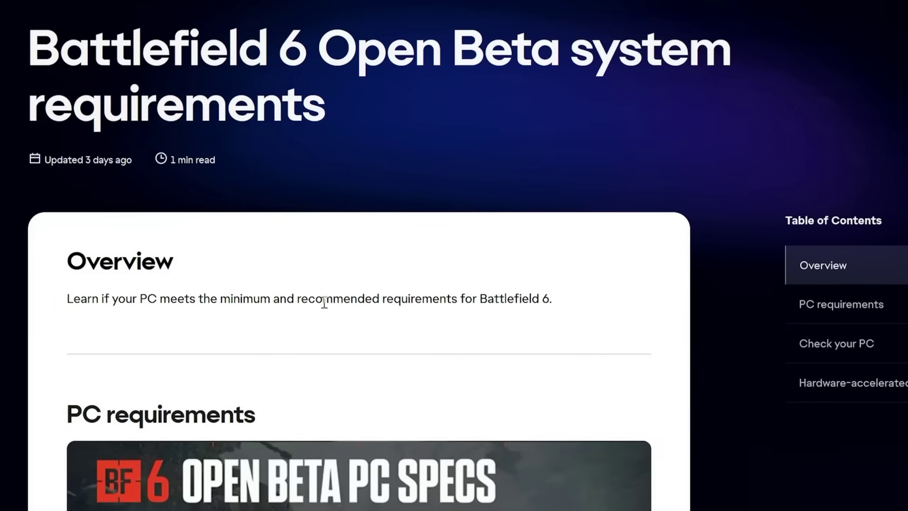
pyautogui.scroll(-4, 314, 350)
pyautogui.scroll(-4, 301, 337)
pyautogui.scroll(-3, 298, 333)
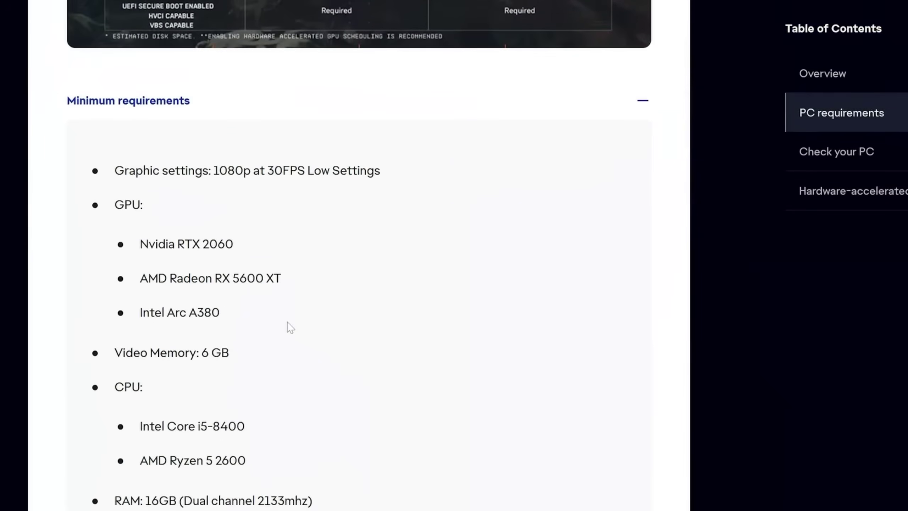
pyautogui.scroll(-2, 291, 288)
pyautogui.scroll(-1, 269, 284)
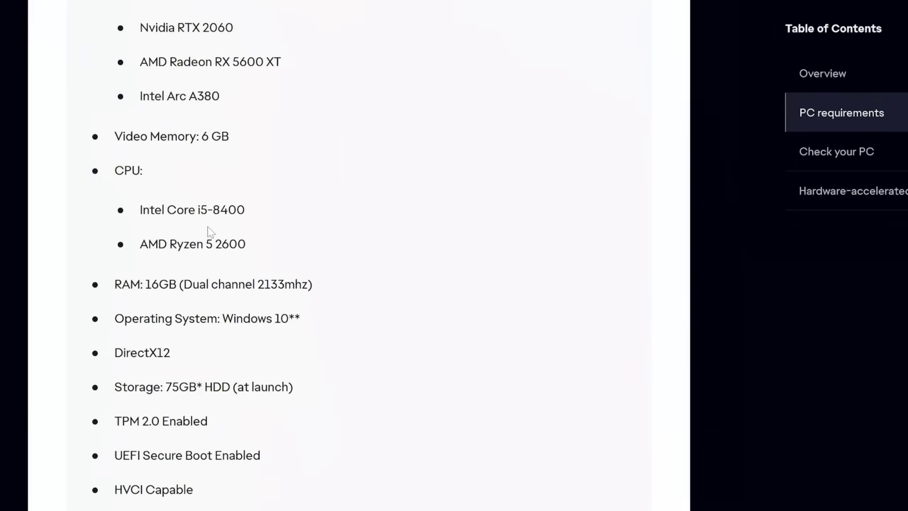
# Highlight the i5-8400, Ryzen 5 2600 and TPM 2.0 Enabled requirements, then bring up the Start context menu.
pyautogui.doubleClick(220, 210)
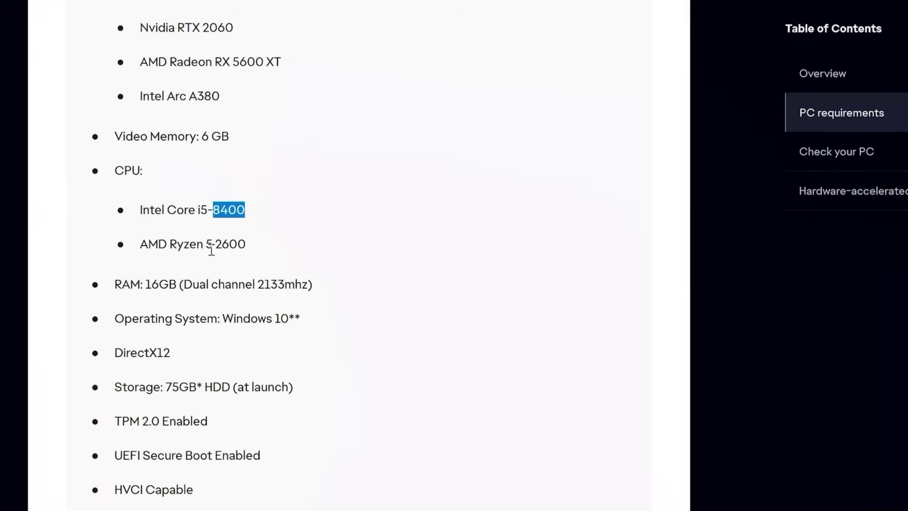
pyautogui.moveTo(217, 248); pyautogui.dragTo(242, 244)
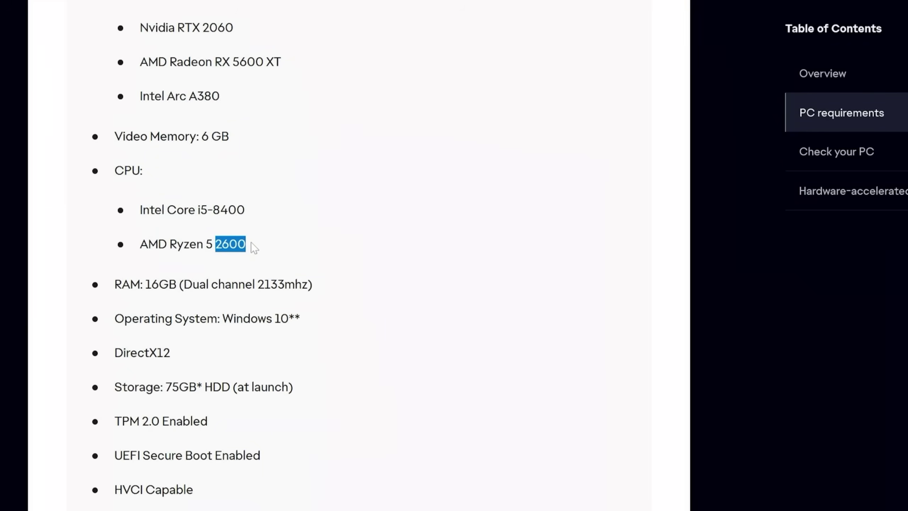
pyautogui.scroll(-1, 251, 241)
pyautogui.scroll(-2, 189, 306)
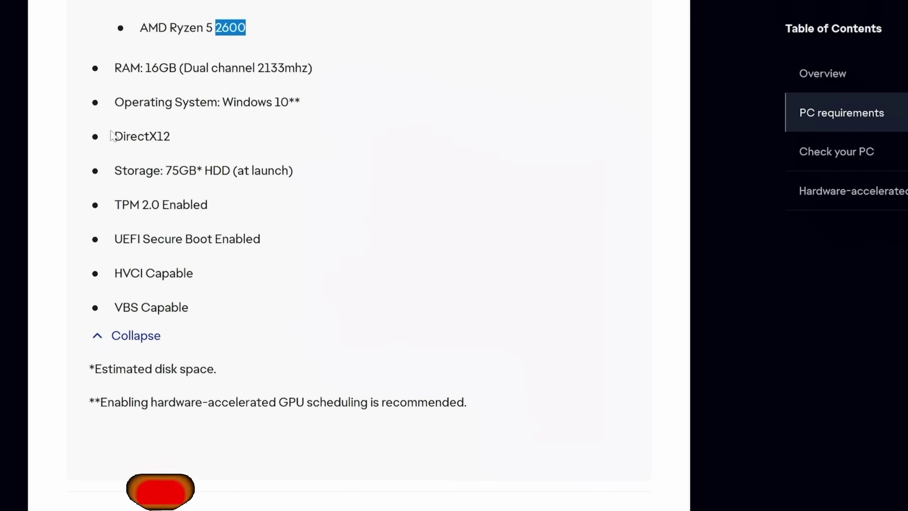
pyautogui.moveTo(122, 204); pyautogui.dragTo(230, 209)
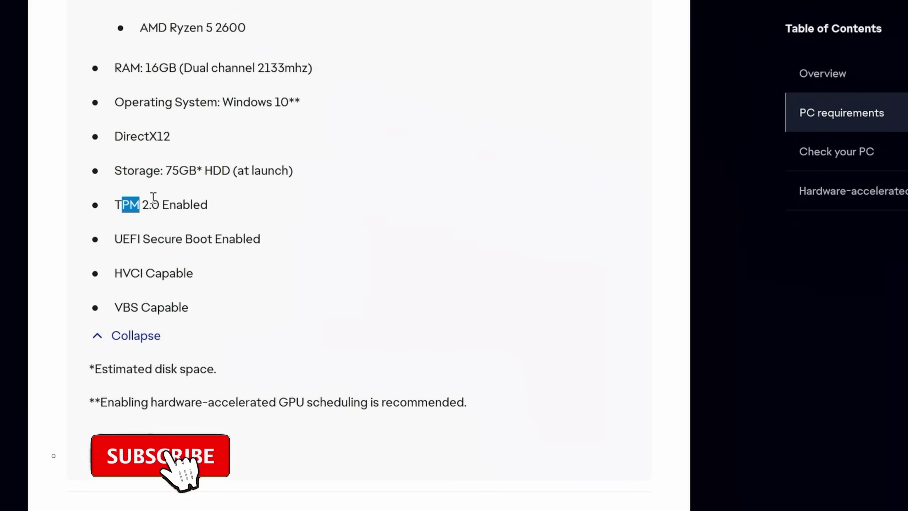
pyautogui.click(231, 208)
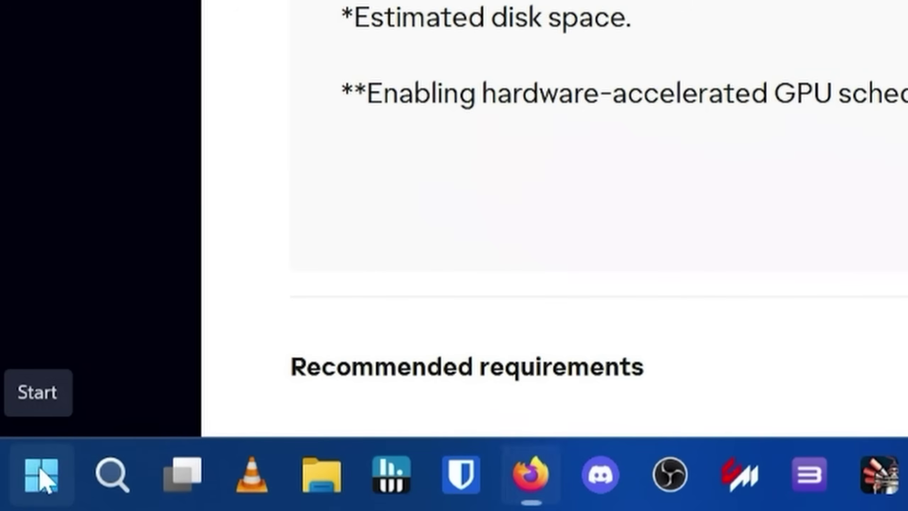
pyautogui.rightClick(42, 480)
# Maximize Task Manager and confirm the CPU is a 13th Gen Intel Core i5-13600K.
pyautogui.click(152, 115)
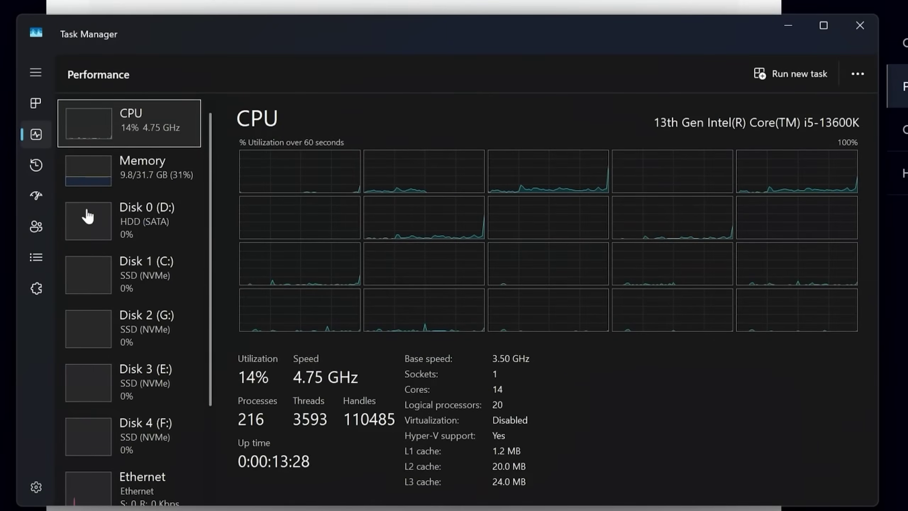
pyautogui.click(820, 28)
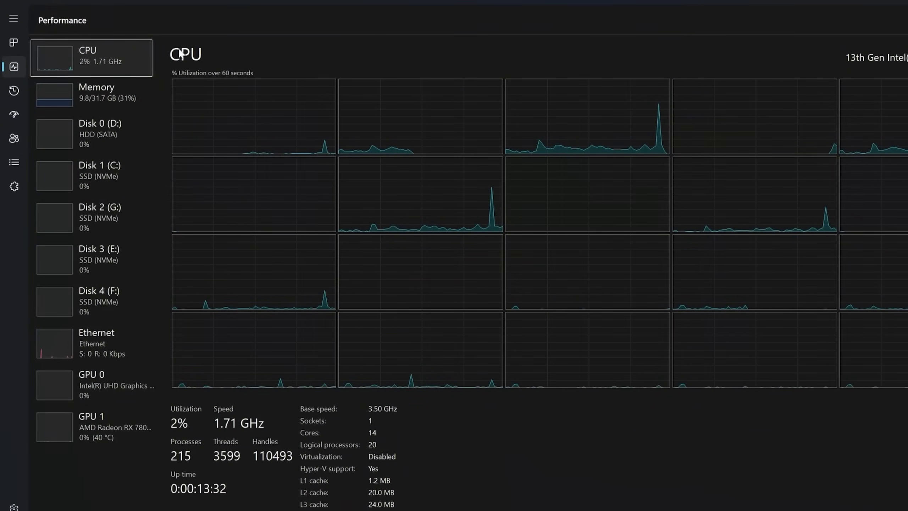
pyautogui.click(14, 43)
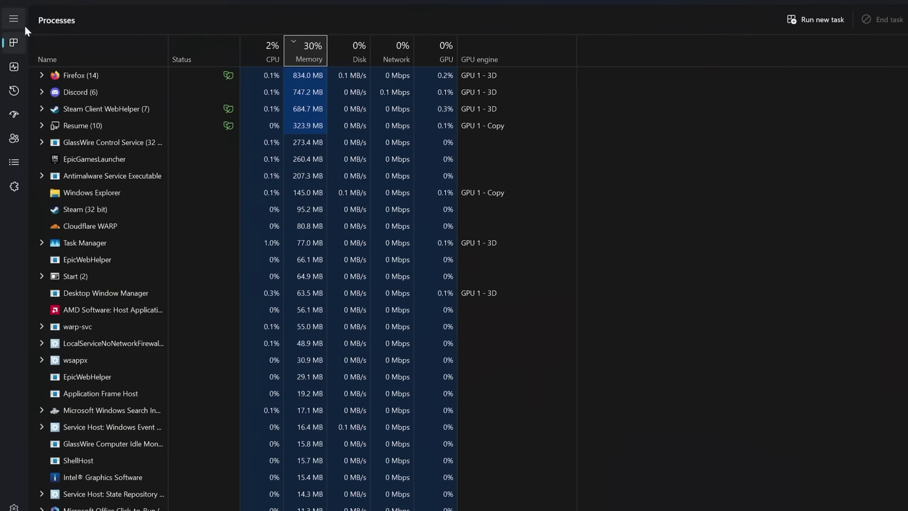
pyautogui.click(14, 67)
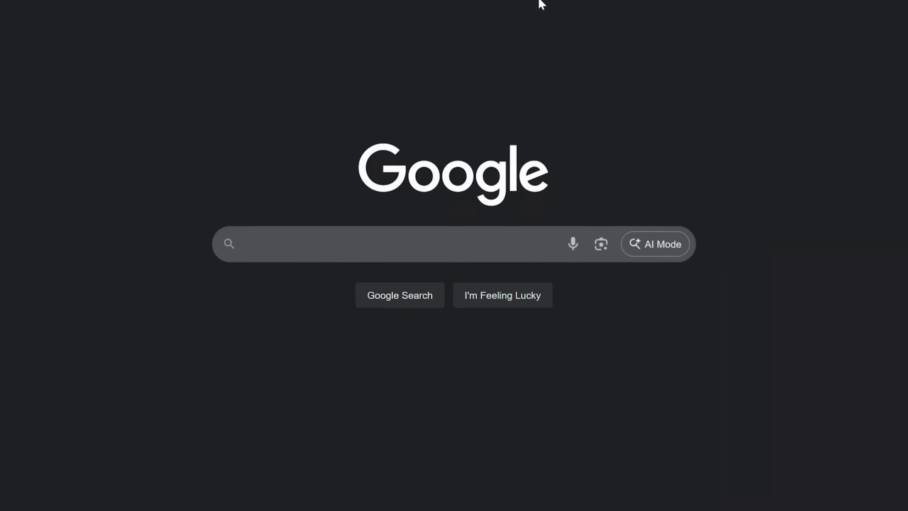
# Search Google for 'tpm 2.0 compatible processors' and choose the Microsoft Learn result.
pyautogui.click(449, 239)
pyautogui.write('tpm 2.0 compoa')
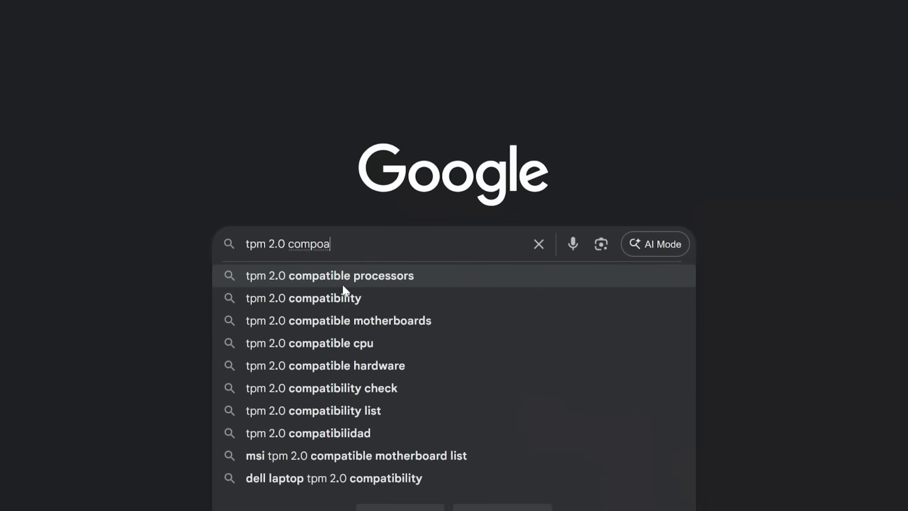
pyautogui.click(341, 276)
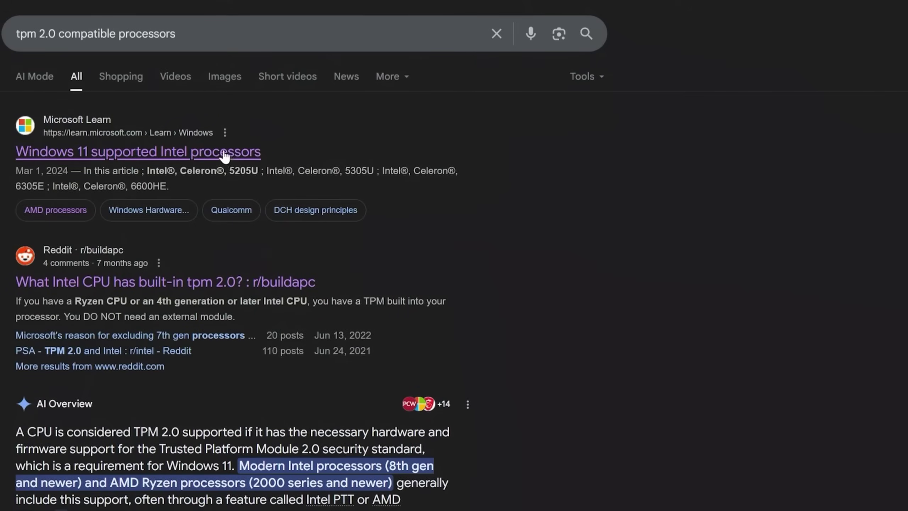
pyautogui.click(209, 161)
# Find 13600k in the Windows 11 supported Intel processors list and select the i5-13600K entry.
pyautogui.click(145, 159)
pyautogui.scroll(-2, 401, 233)
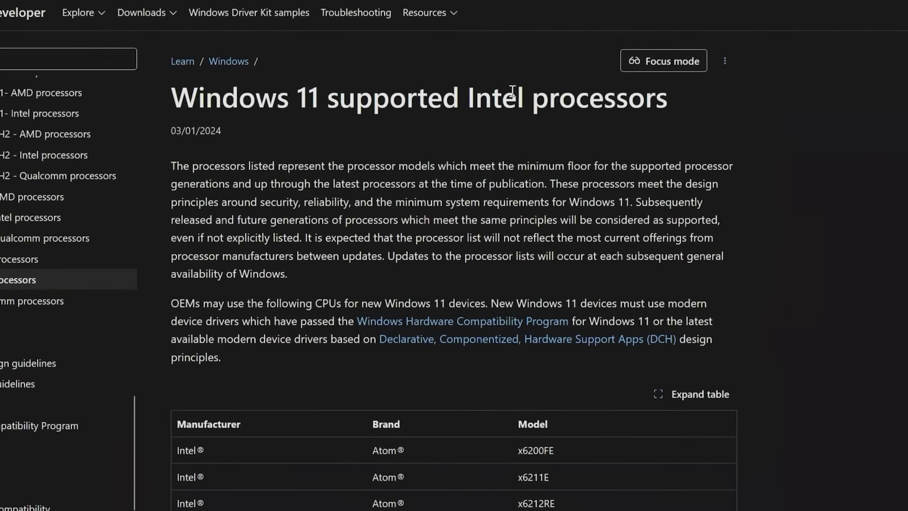
pyautogui.scroll(-2, 585, 127)
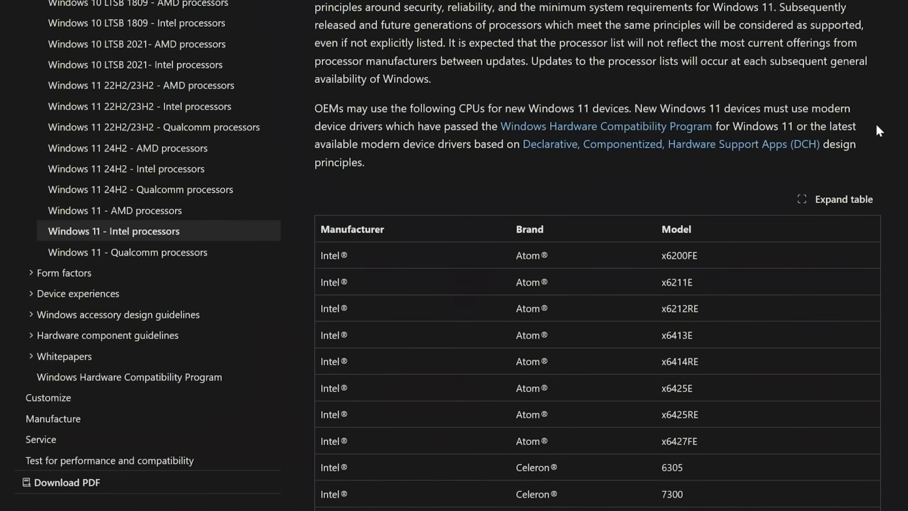
pyautogui.hotkey('ctrl', 'f')
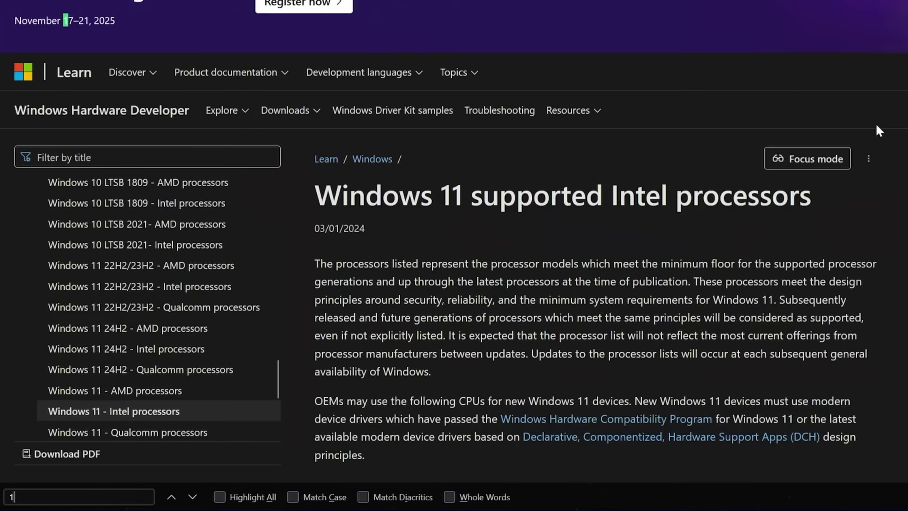
pyautogui.write('13600')
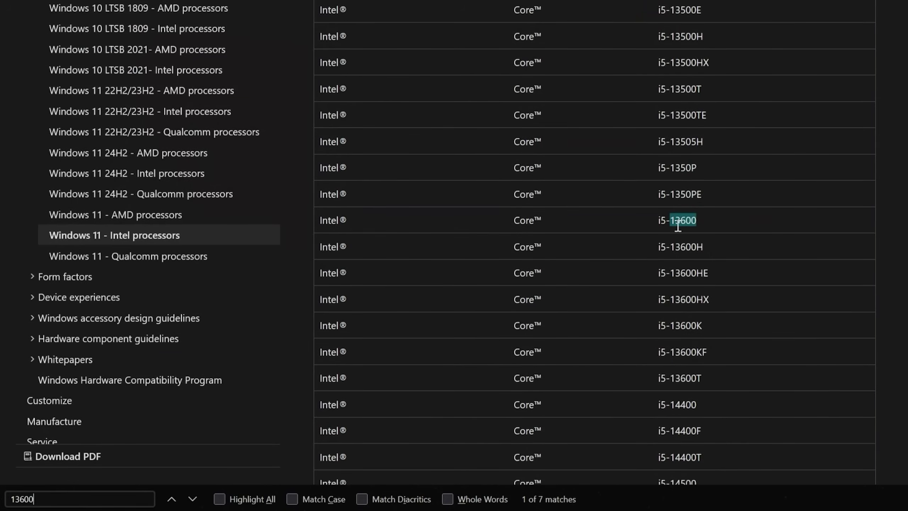
pyautogui.scroll(-2, 660, 214)
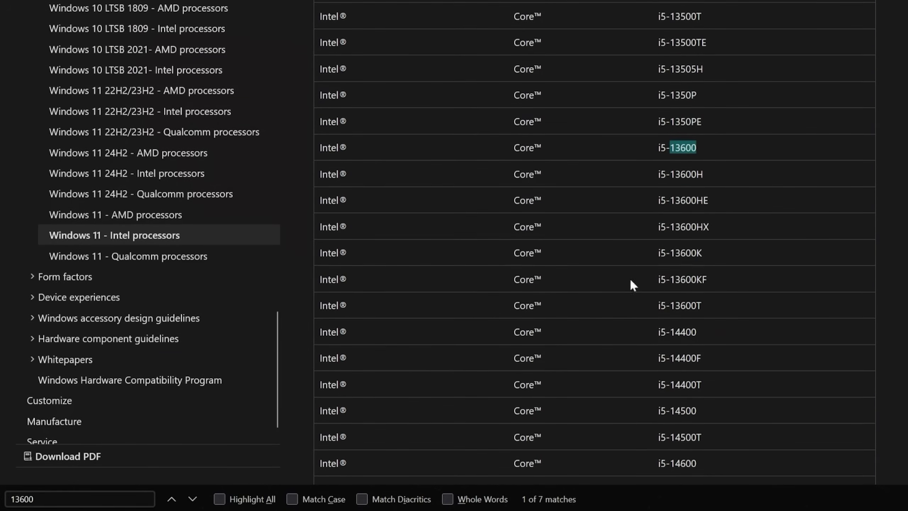
pyautogui.write('k')
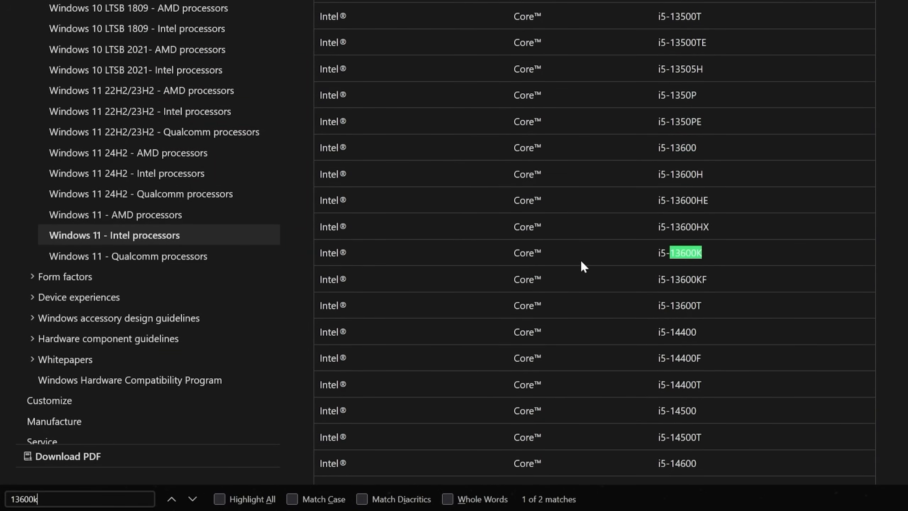
pyautogui.moveTo(659, 252); pyautogui.dragTo(711, 258)
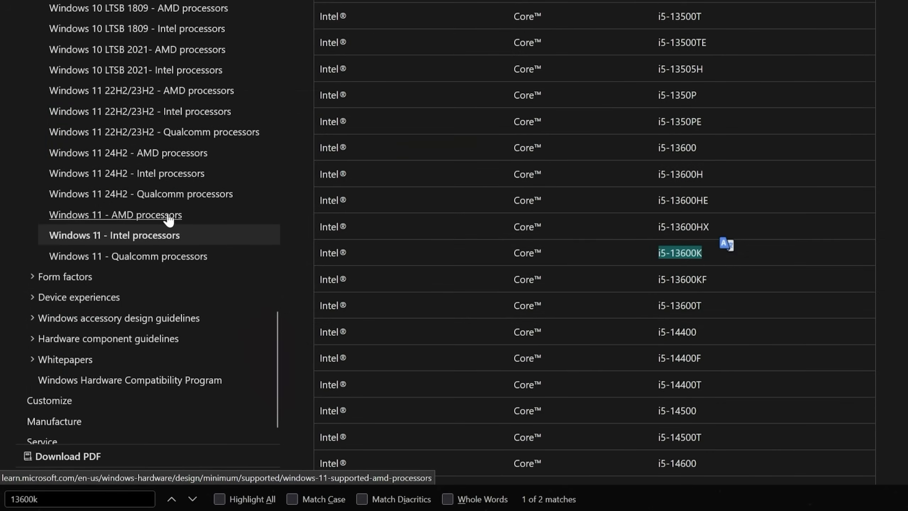
# Switch to the Windows 11 supported AMD processors list and scroll to the Ryzen 9 rows.
pyautogui.click(182, 215)
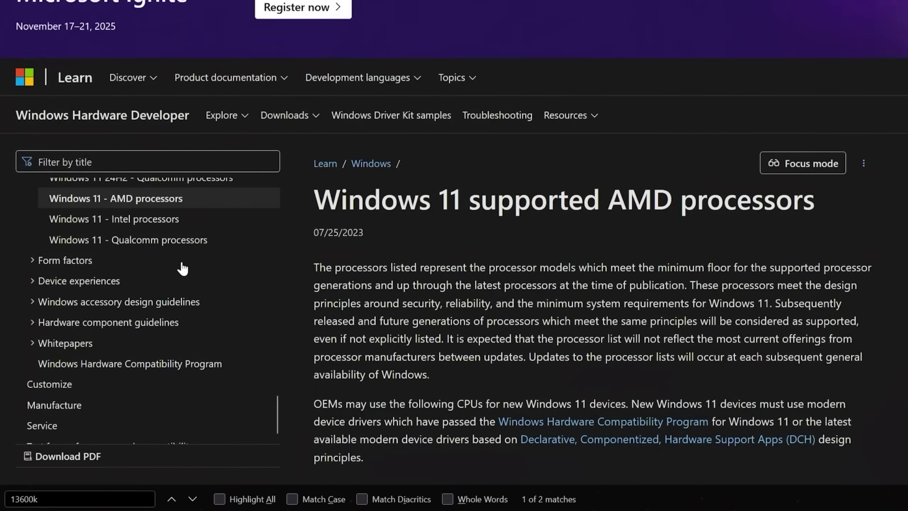
pyautogui.scroll(2, 174, 257)
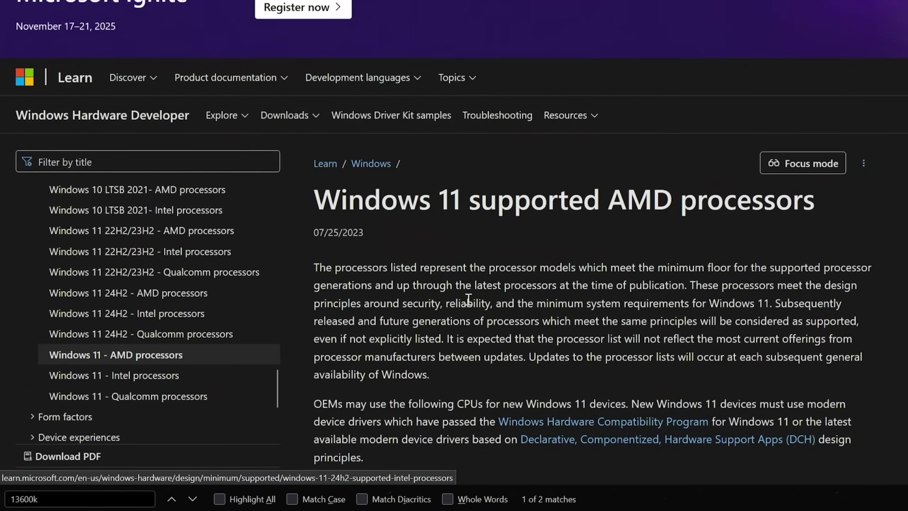
pyautogui.scroll(-10, 477, 275)
pyautogui.scroll(-3, 497, 247)
pyautogui.scroll(-5, 585, 213)
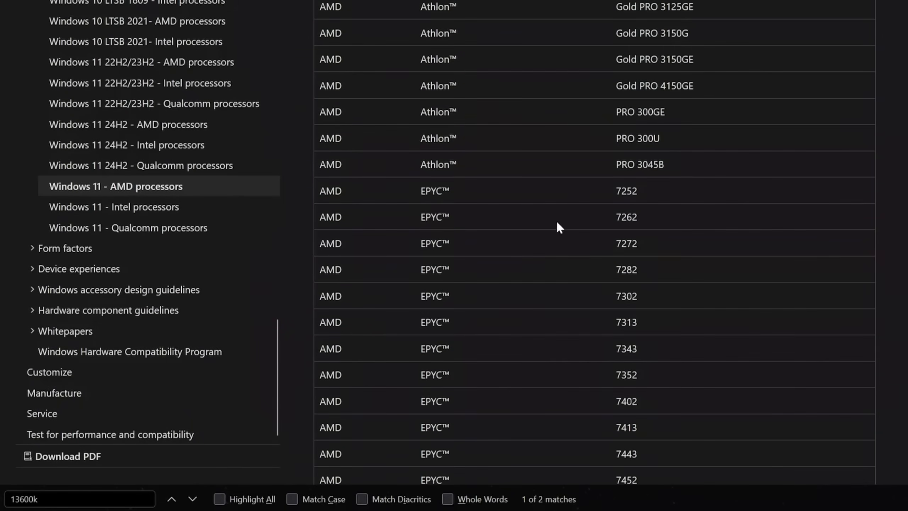
pyautogui.scroll(-10, 594, 242)
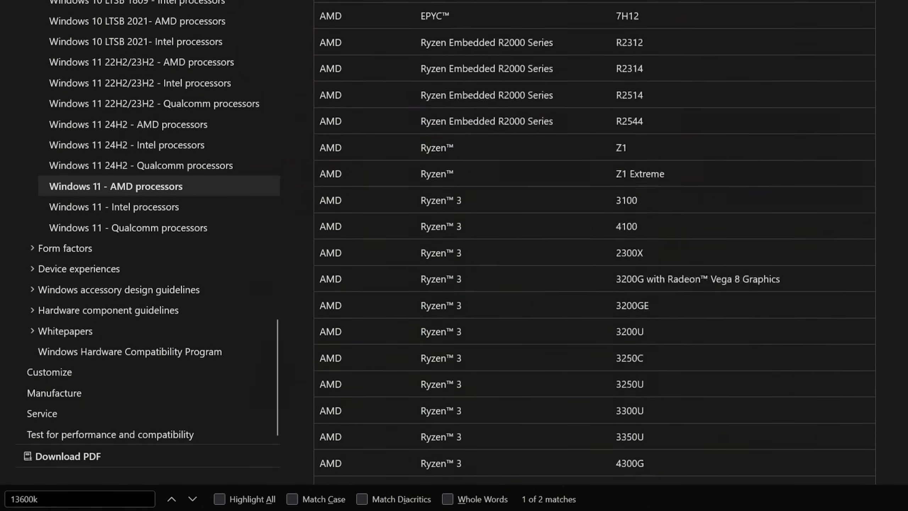
pyautogui.scroll(-10, 594, 243)
pyautogui.scroll(-10, 595, 243)
pyautogui.scroll(-5, 594, 243)
pyautogui.scroll(-10, 594, 242)
pyautogui.scroll(-10, 594, 243)
pyautogui.scroll(-10, 594, 243)
pyautogui.scroll(-10, 594, 243)
pyautogui.scroll(-10, 594, 242)
pyautogui.scroll(-3, 595, 243)
pyautogui.scroll(-5, 594, 243)
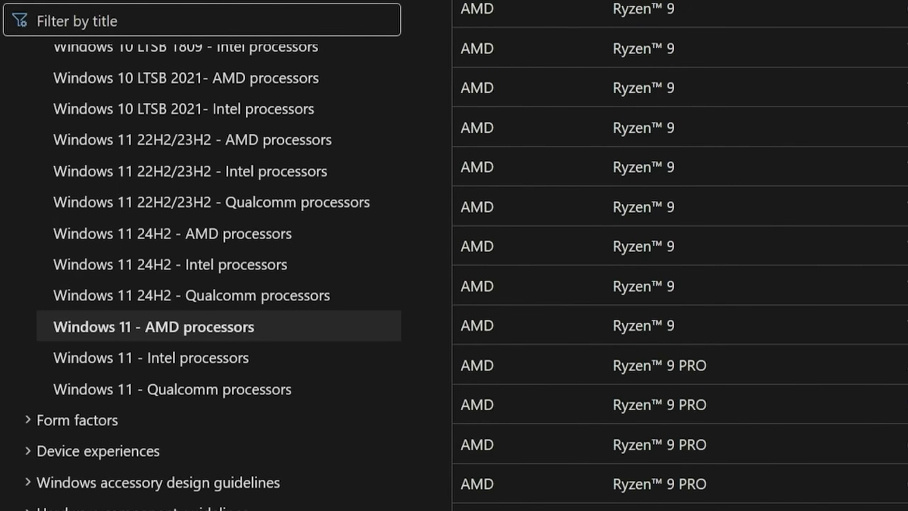
# Search the Start menu for System Information, then begin a 'z690' search in Firefox.
pyautogui.press('super')
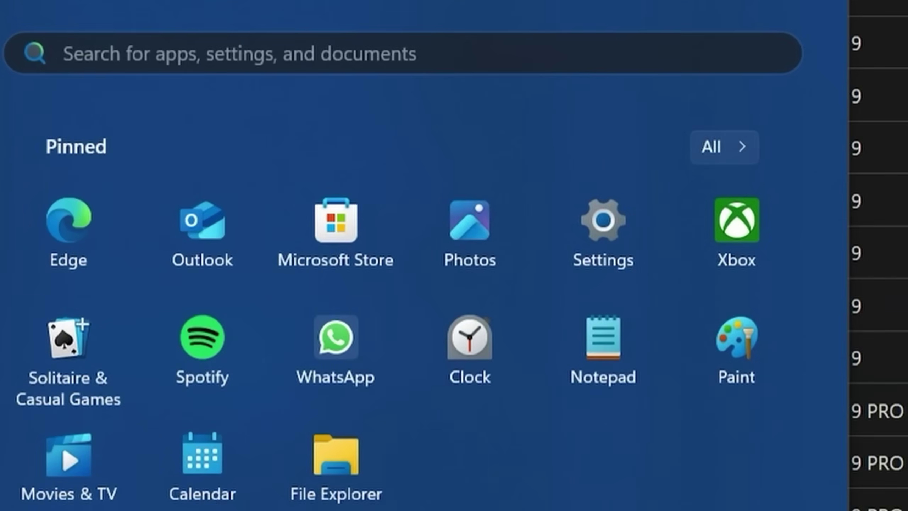
pyautogui.write('sys')
pyautogui.press('BackSpace')
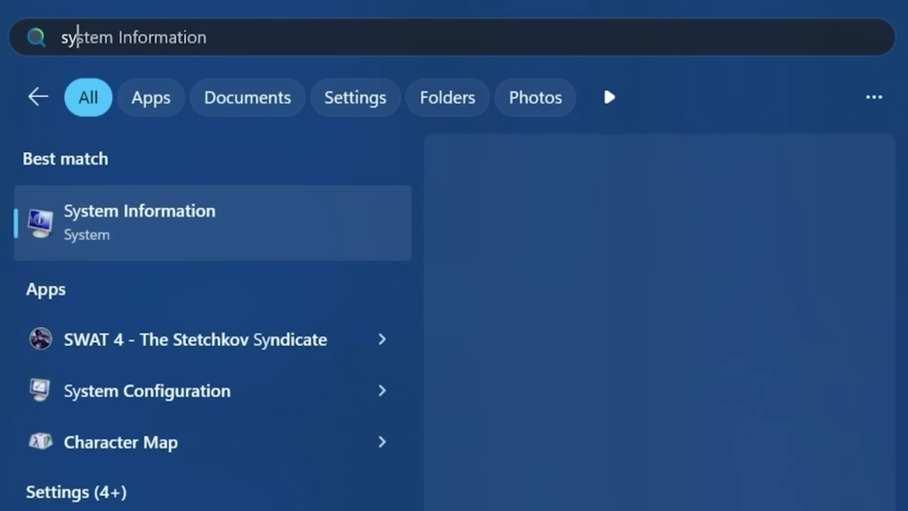
pyautogui.write('sts')
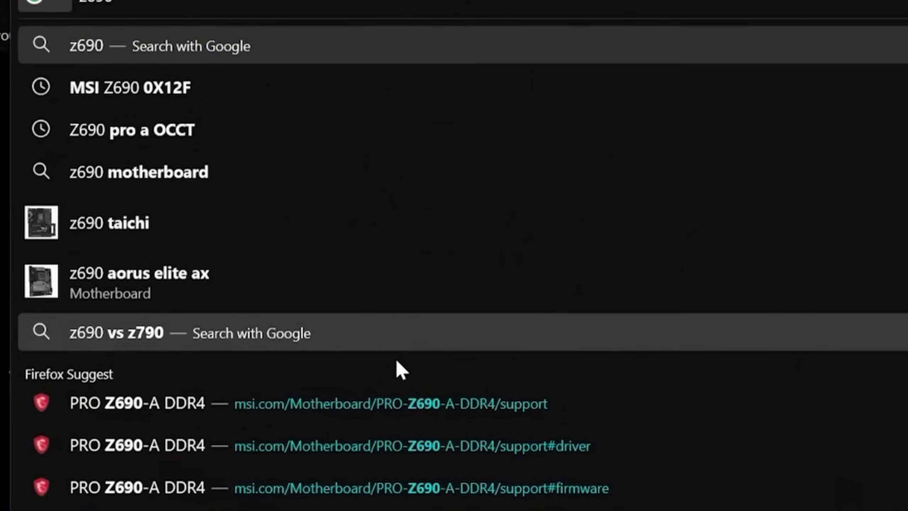
# Go to the MSI PRO Z690-A DDR4 support page and view its Manual & Document downloads.
pyautogui.click(414, 353)
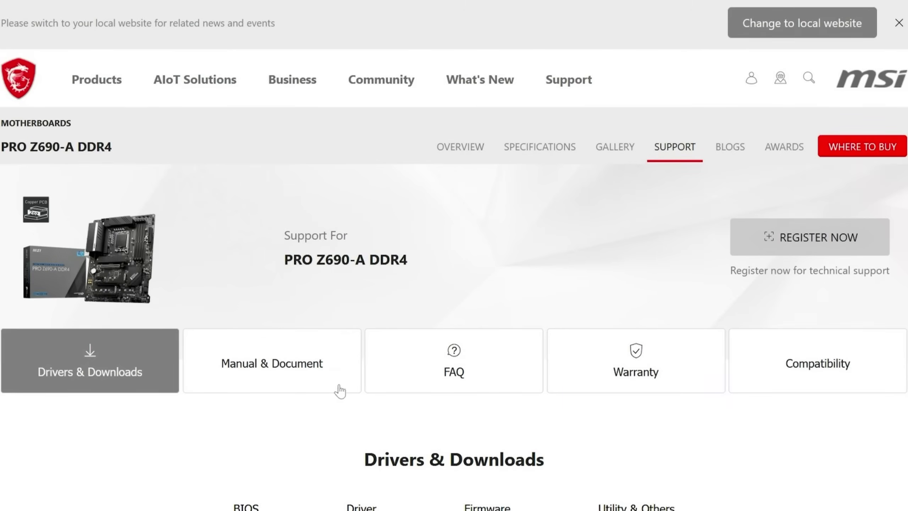
pyautogui.click(339, 389)
pyautogui.scroll(-5, 543, 477)
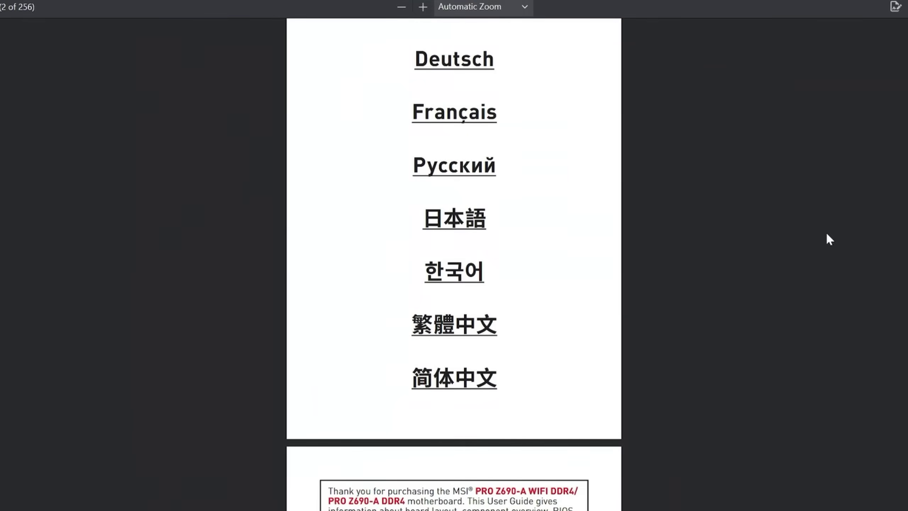
pyautogui.scroll(3, 517, 113)
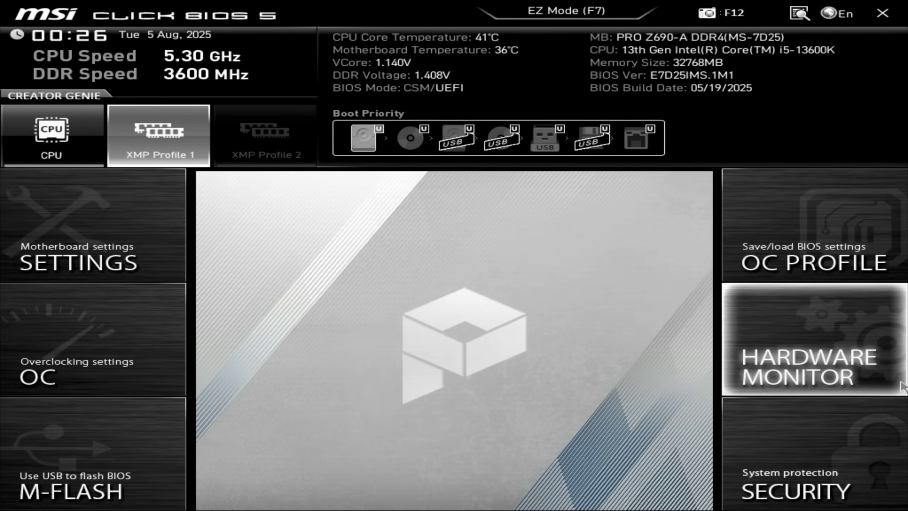
# Switch fTPM 2.0 ON in EZ Mode and return to the Advanced BIOS view.
pyautogui.click(543, 13)
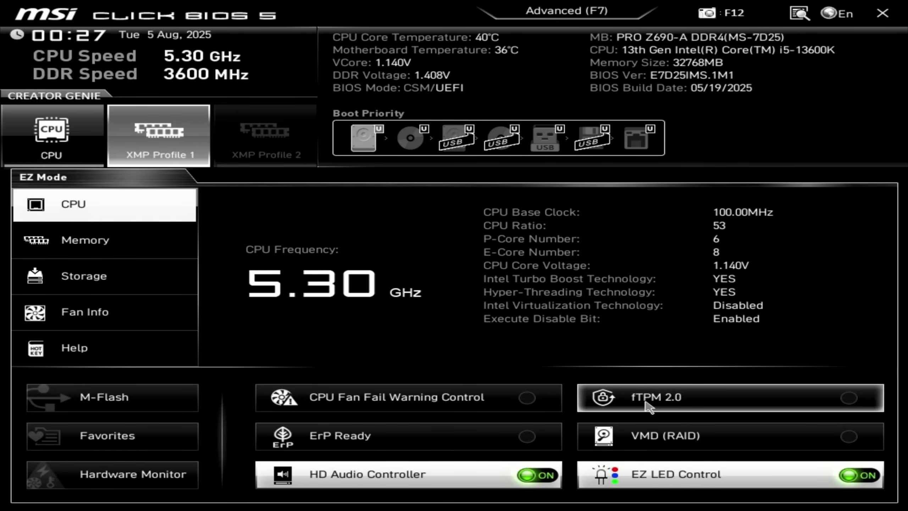
pyautogui.click(670, 401)
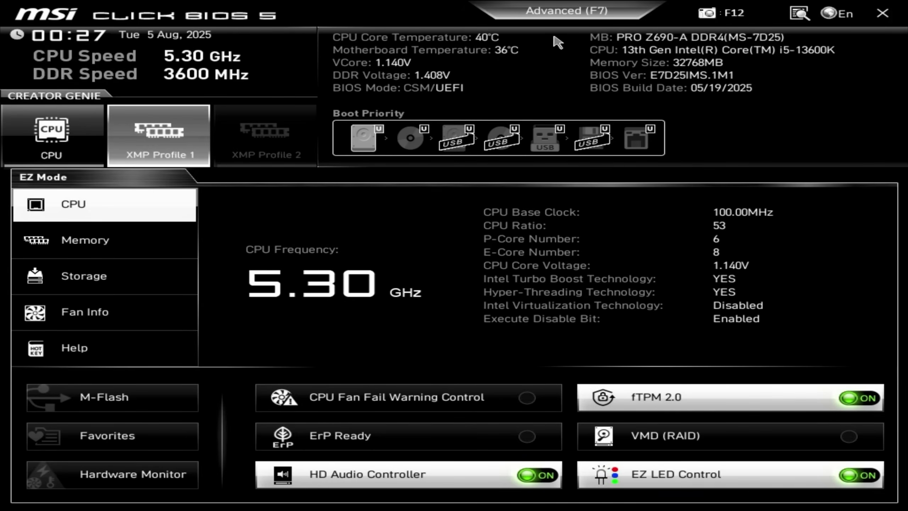
pyautogui.click(573, 14)
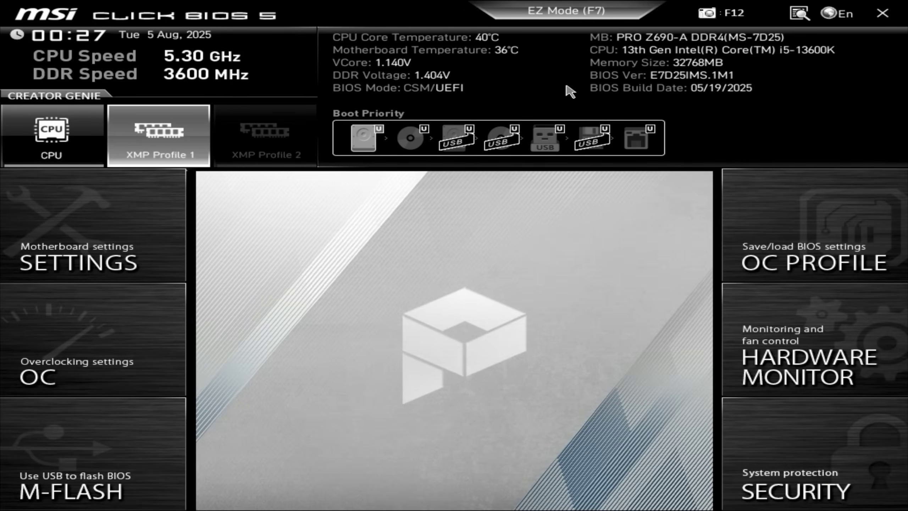
# Set Secure Boot to Enabled on the Security page's Secure Boot settings.
pyautogui.click(838, 472)
pyautogui.click(313, 369)
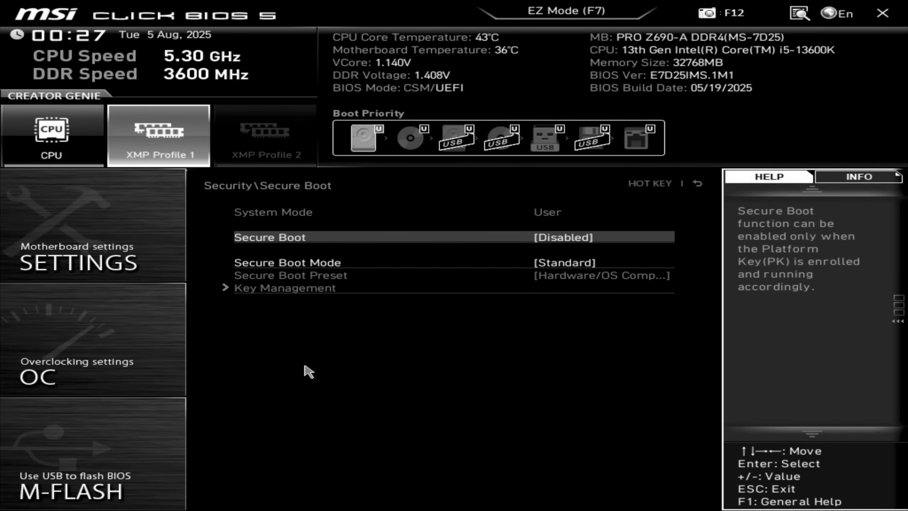
pyautogui.click(562, 240)
pyautogui.click(467, 296)
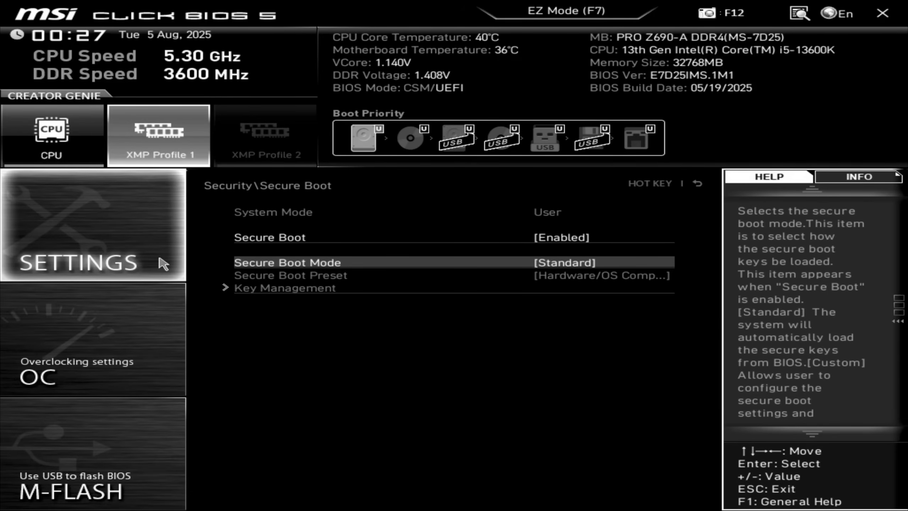
# Save changes and reboot from the Settings Save & Exit page.
pyautogui.click(161, 273)
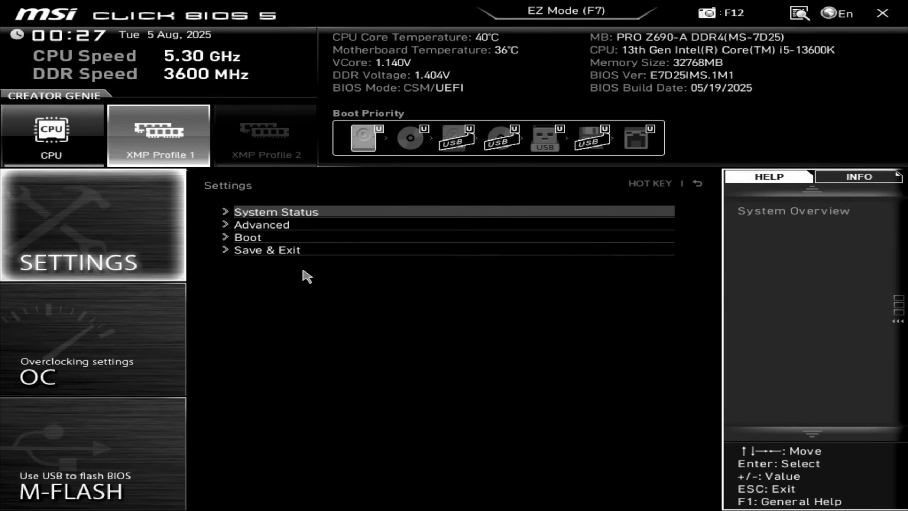
pyautogui.click(281, 253)
pyautogui.click(293, 224)
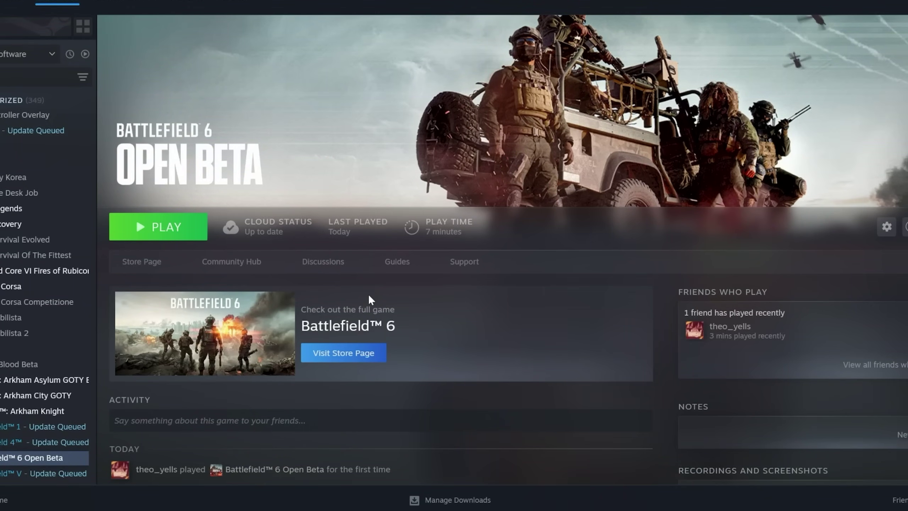
# Start Battlefield 6 Open Beta with PLAY and approve the EA Javelin Anticheat UAC prompt.
pyautogui.click(172, 231)
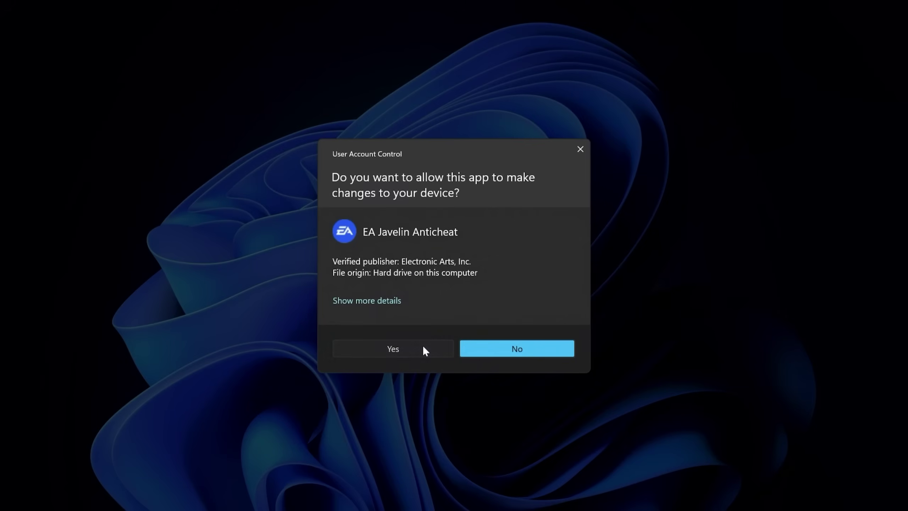
pyautogui.click(423, 344)
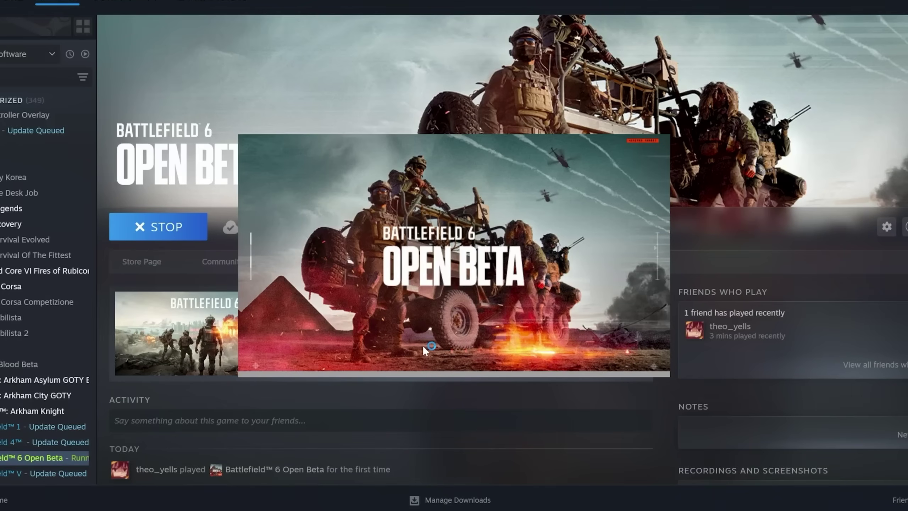